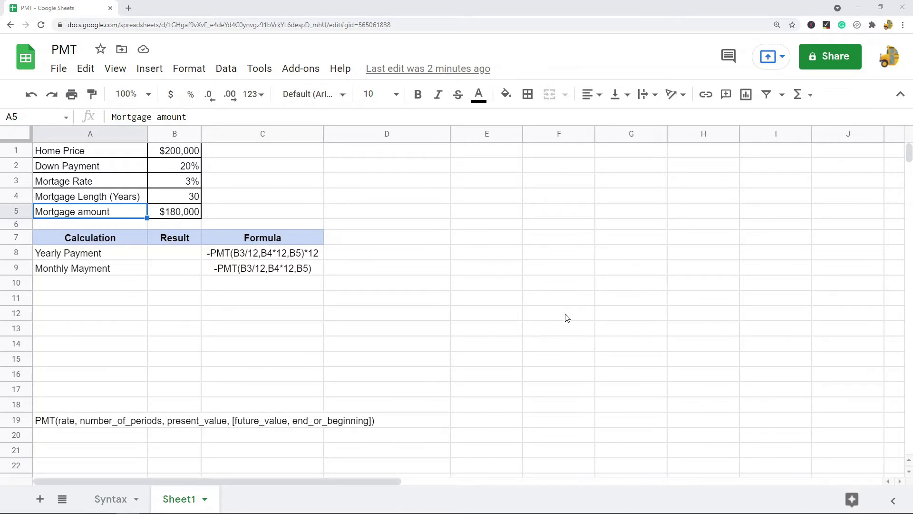
# - Check the mortgage rate in B3 and amount in B5, then switch to the Syntax sheet
pyautogui.click(181, 186)
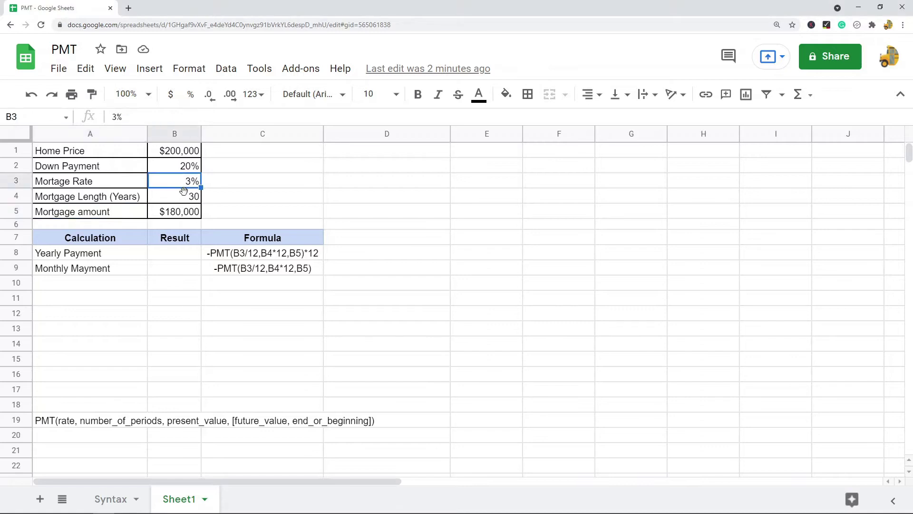
pyautogui.click(176, 215)
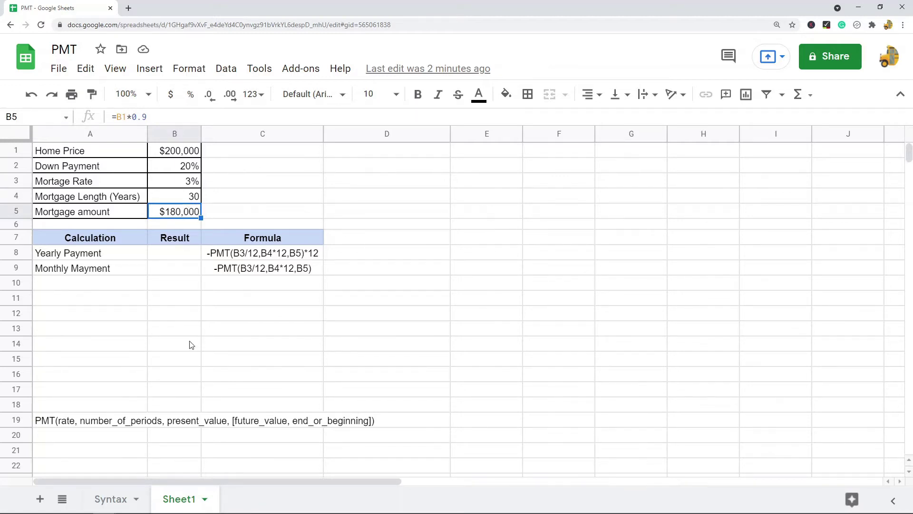
pyautogui.click(114, 505)
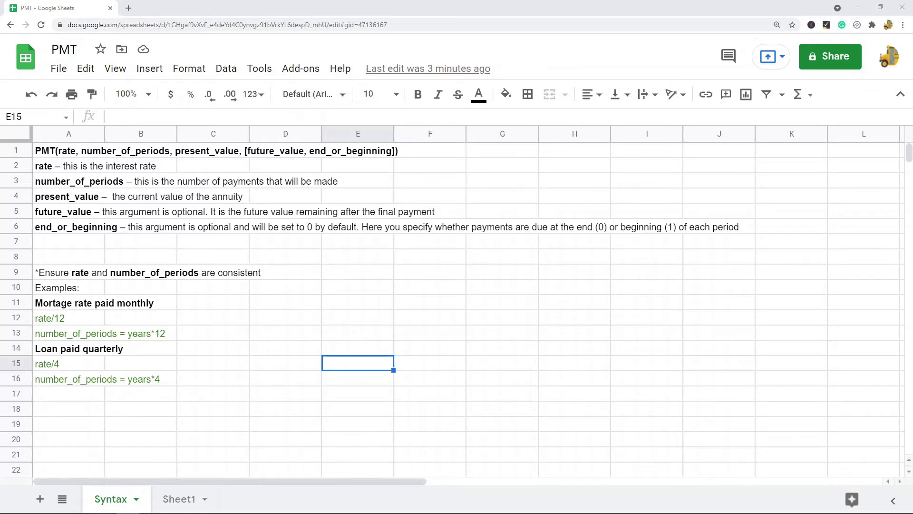
pyautogui.click(65, 157)
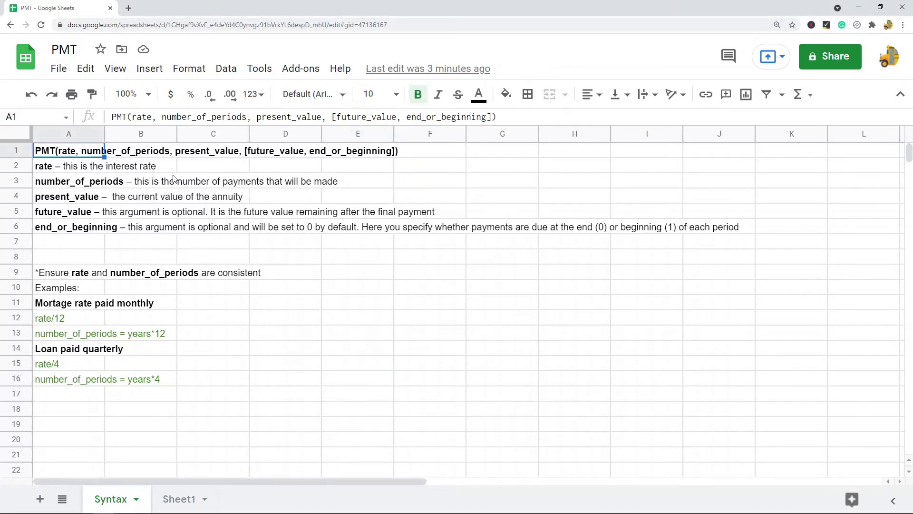
pyautogui.click(57, 169)
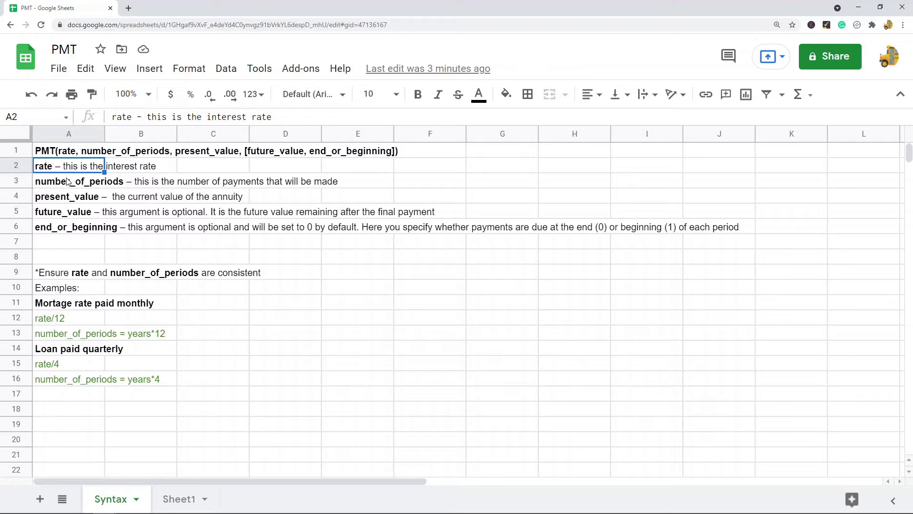
pyautogui.click(71, 183)
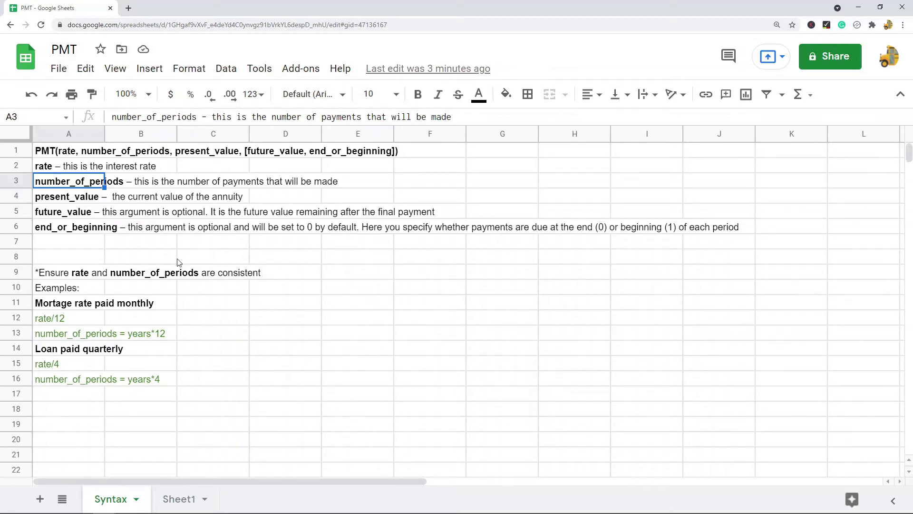
pyautogui.click(63, 199)
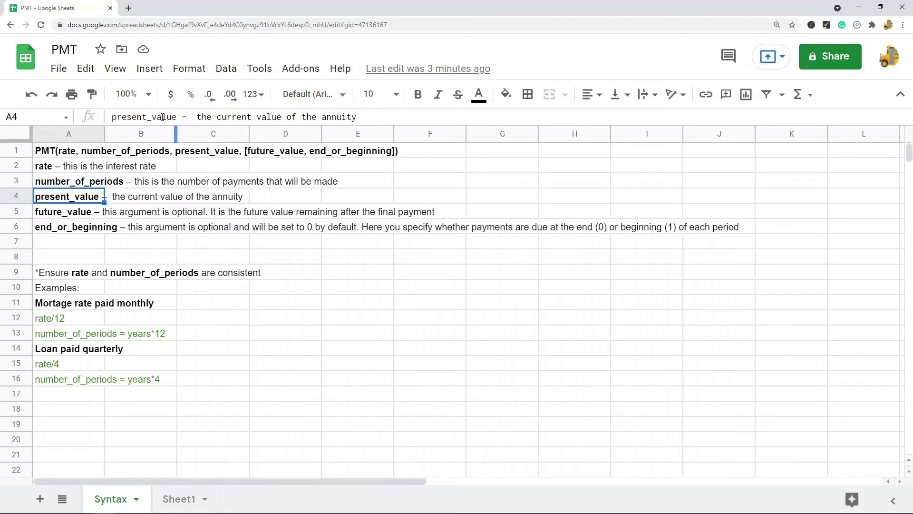
pyautogui.click(65, 215)
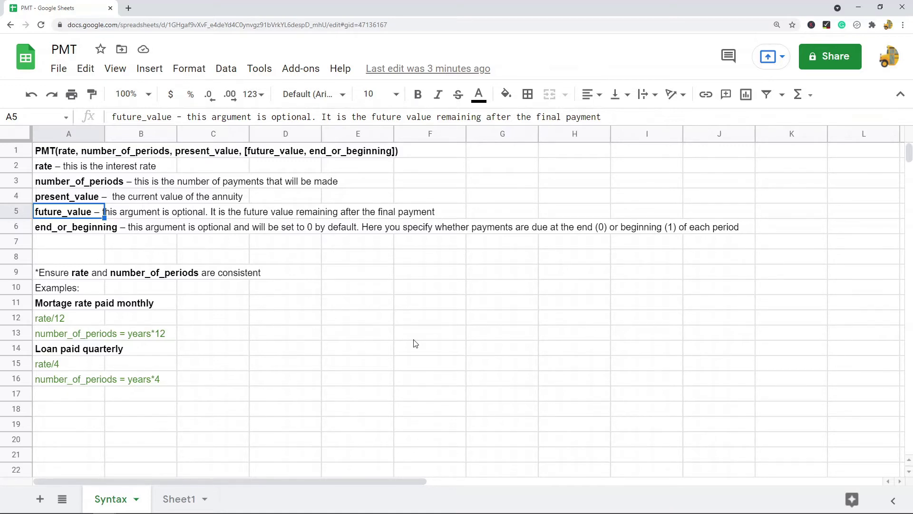
pyautogui.click(60, 230)
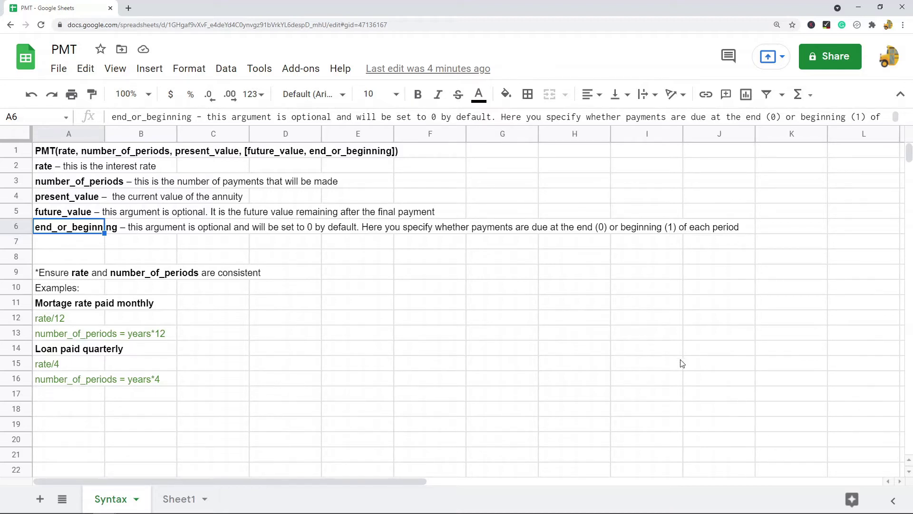
pyautogui.moveTo(68, 154); pyautogui.dragTo(71, 230)
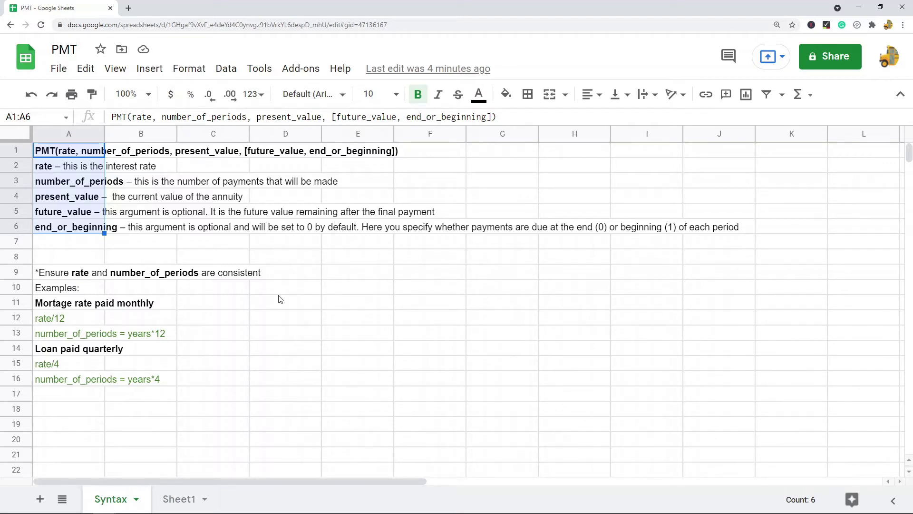
# - Fix the A11 heading's spelling to 'Mortgage rate paid monthly'
pyautogui.click(88, 277)
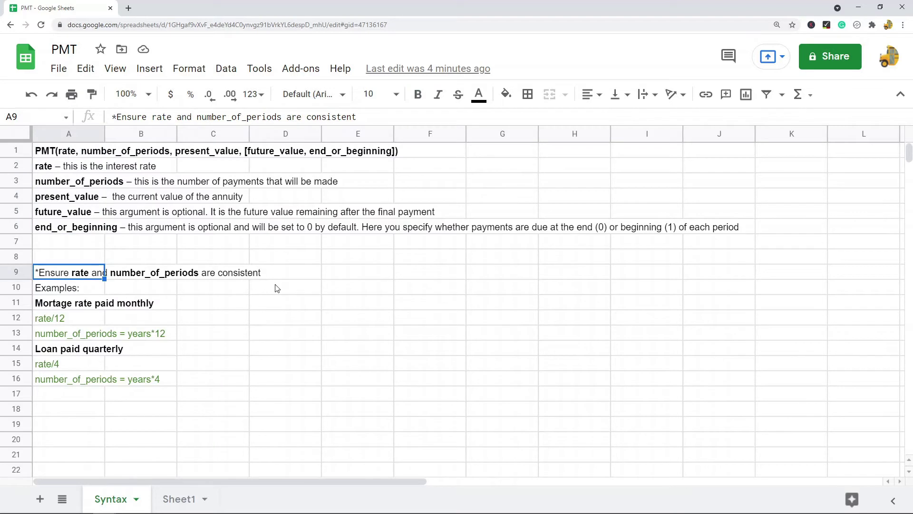
pyautogui.click(61, 308)
pyautogui.doubleClick(61, 308)
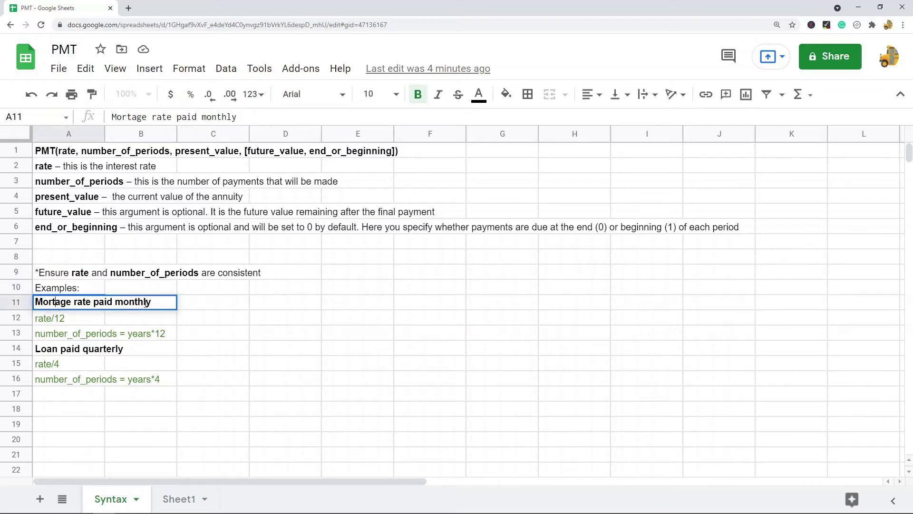
pyautogui.write('g')
pyautogui.click(240, 307)
# - Review the monthly and quarterly rate and period examples, then return to Sheet1
pyautogui.click(68, 324)
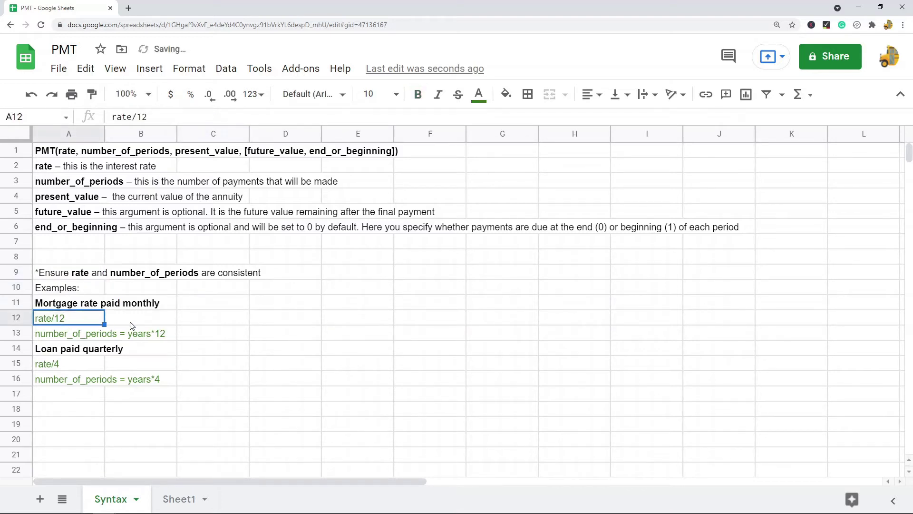
pyautogui.click(155, 320)
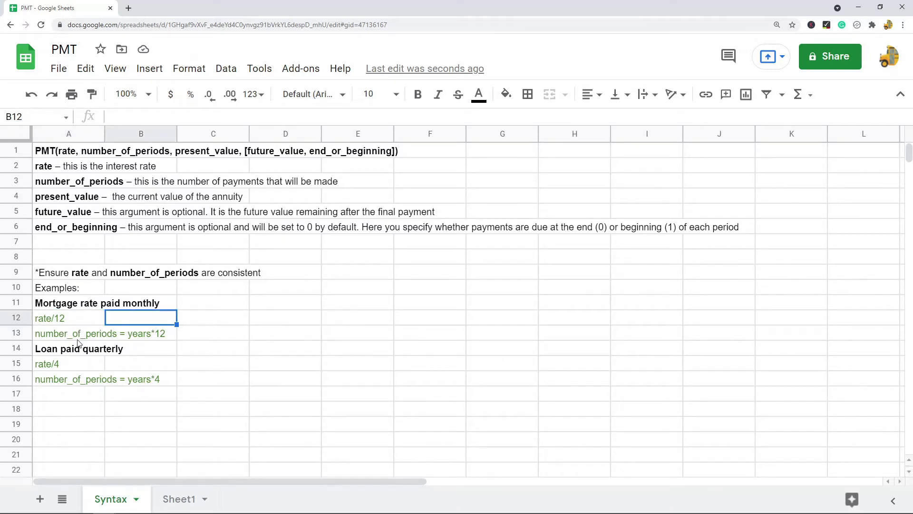
pyautogui.click(75, 338)
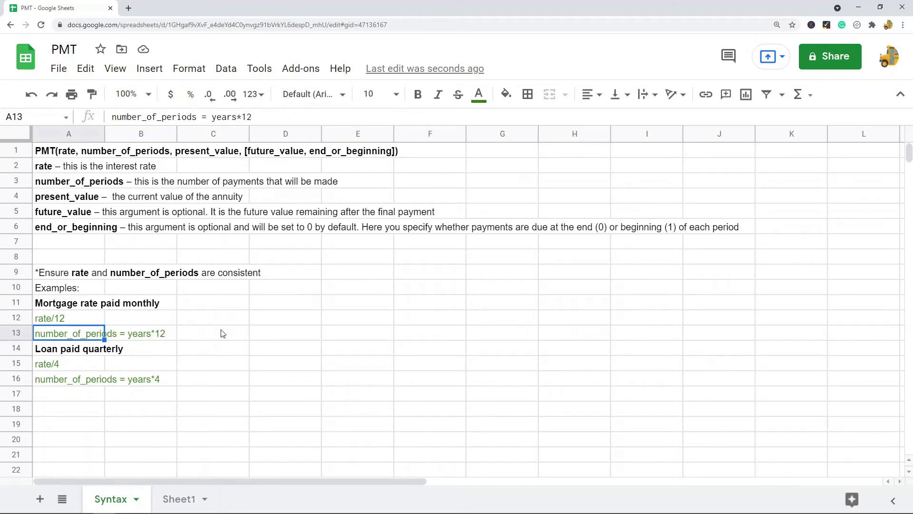
pyautogui.moveTo(89, 318); pyautogui.dragTo(87, 336)
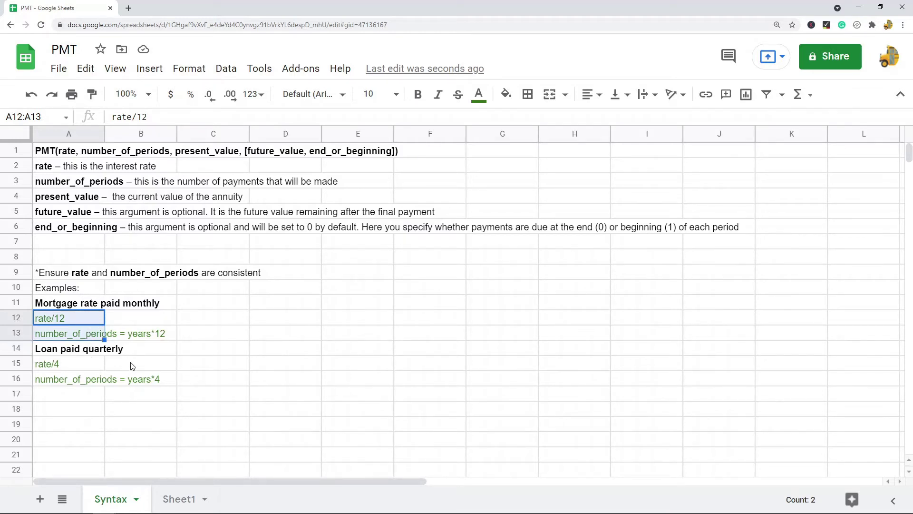
pyautogui.click(61, 368)
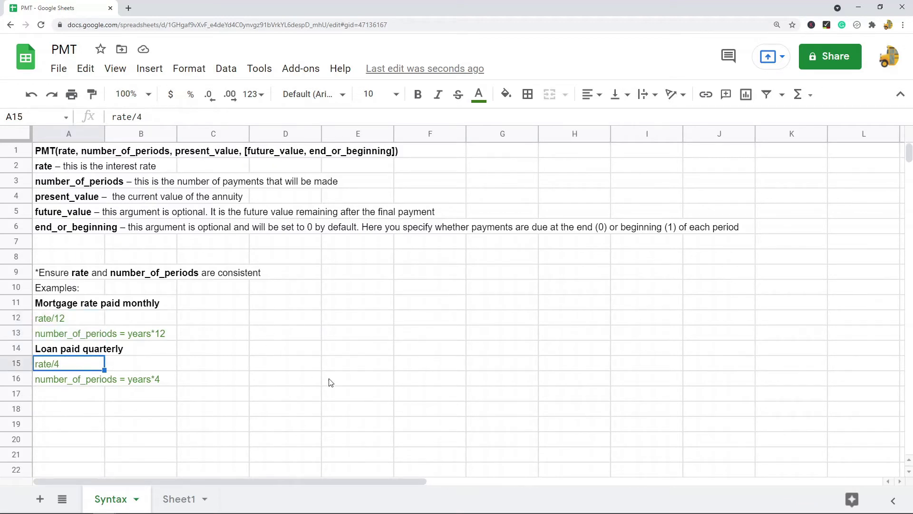
pyautogui.click(66, 384)
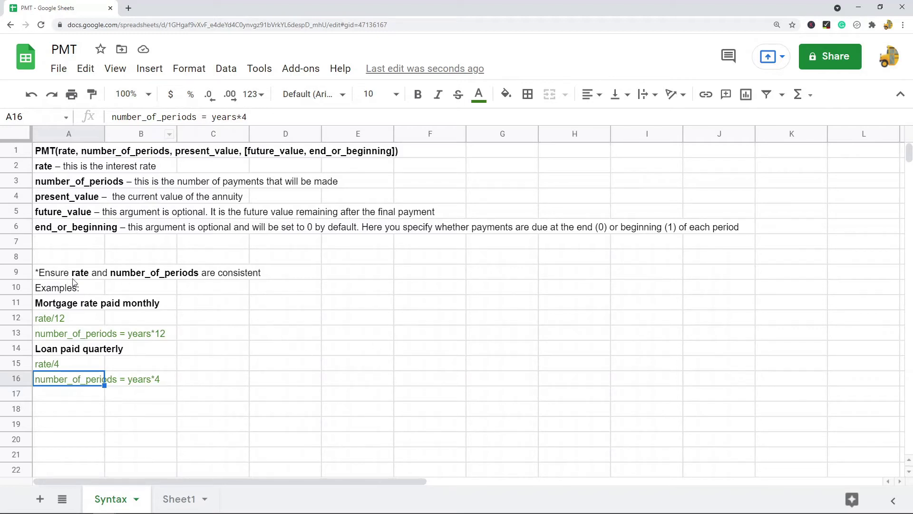
pyautogui.click(103, 277)
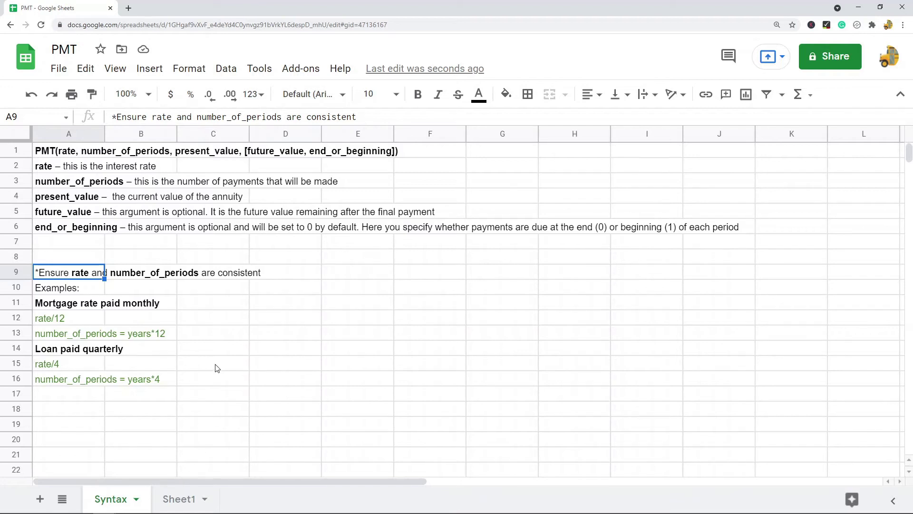
pyautogui.click(178, 498)
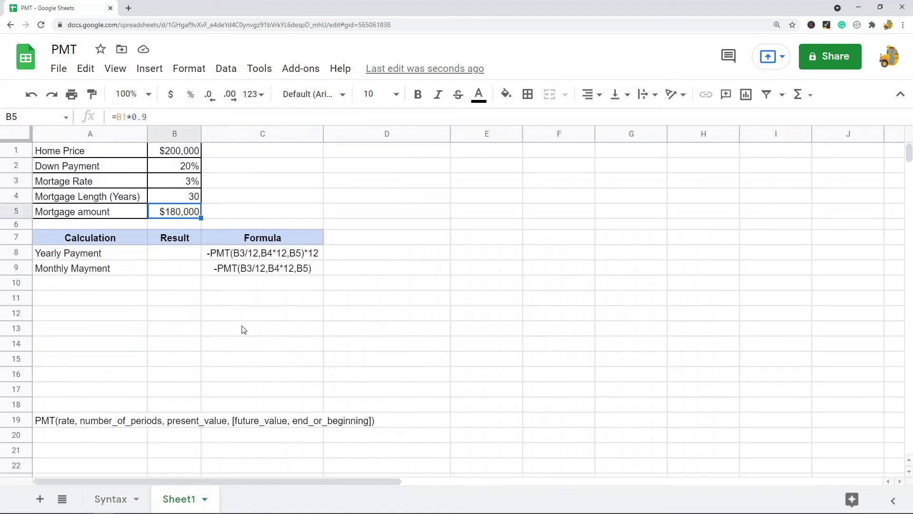
# - Start a formula in B8, the Yearly Payment result cell
pyautogui.click(109, 254)
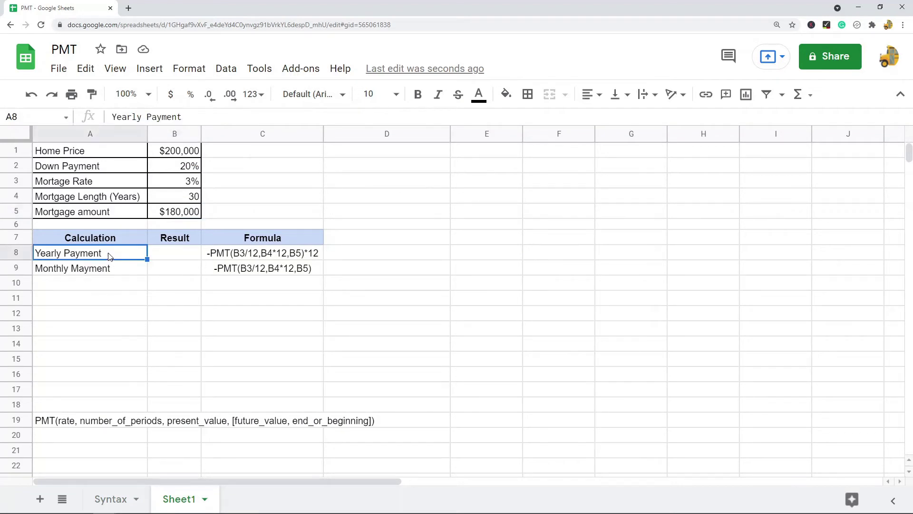
pyautogui.click(87, 272)
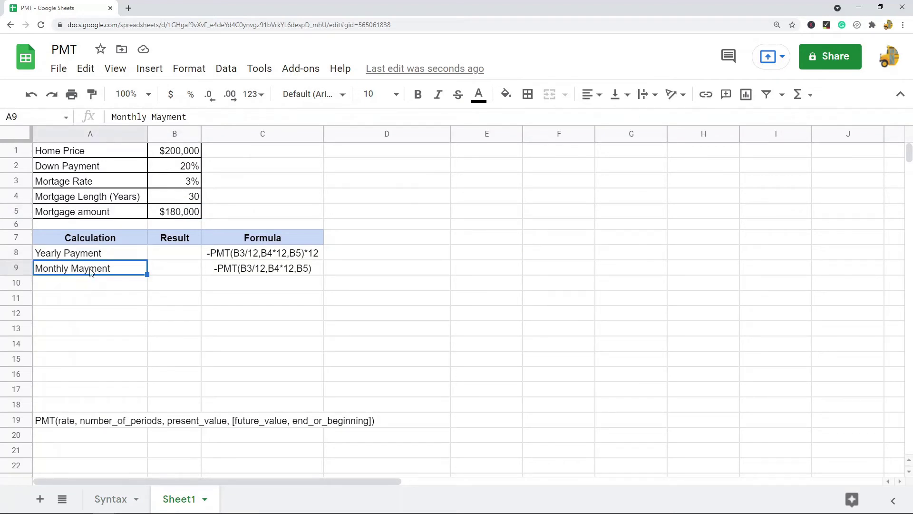
pyautogui.click(178, 256)
pyautogui.doubleClick(187, 250)
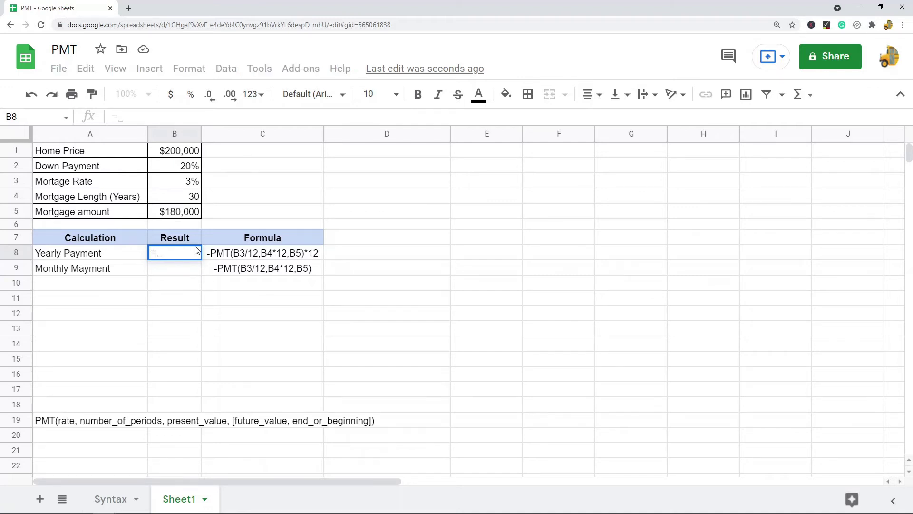
# - Enter =-PMT(B3/12,B4*12,B5)*12 in B8 for a $9,106.65 yearly payment
pyautogui.write('PMT')
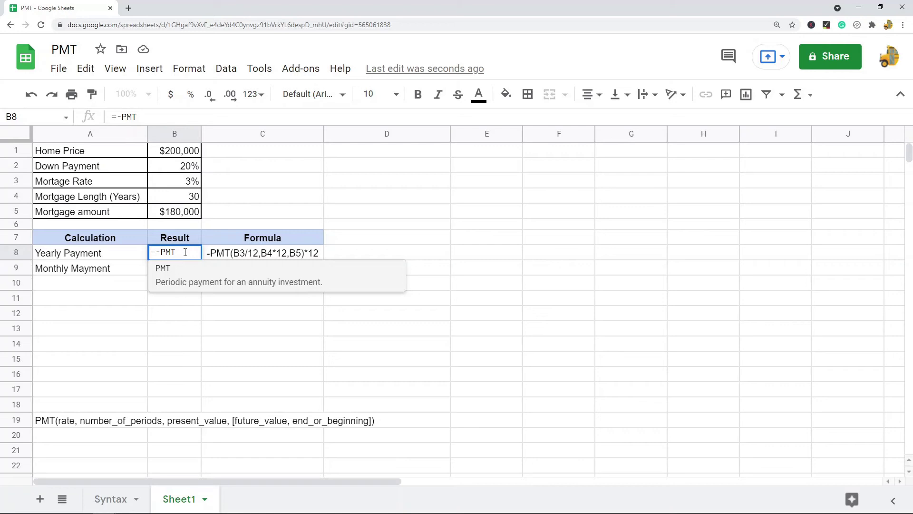
pyautogui.write('(')
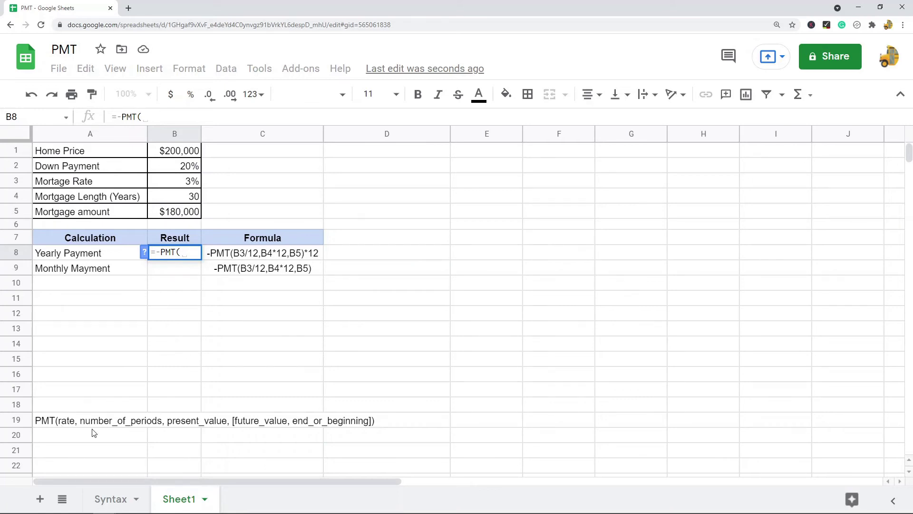
pyautogui.click(190, 185)
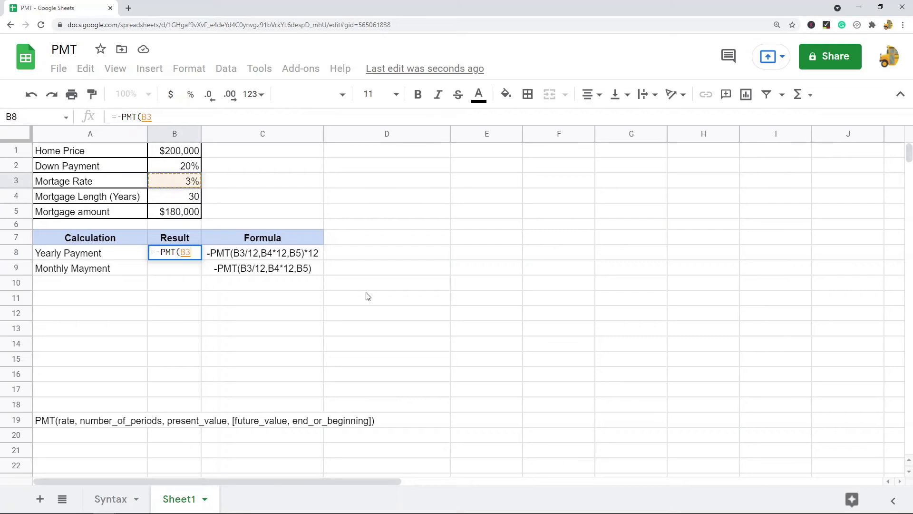
pyautogui.click(187, 117)
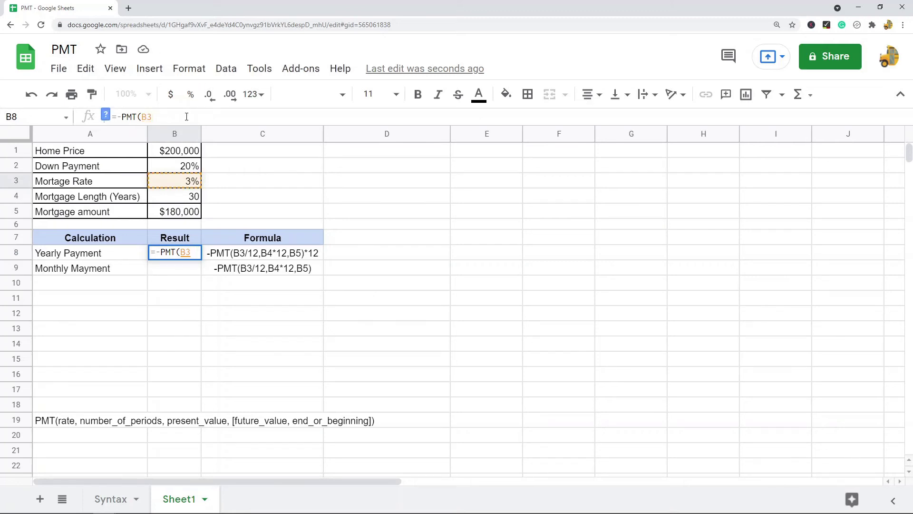
pyautogui.write('/12')
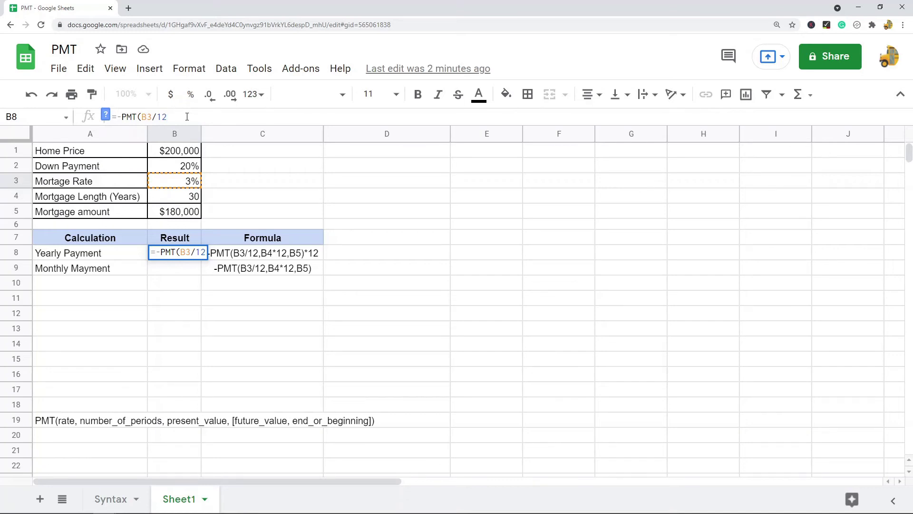
pyautogui.write(',')
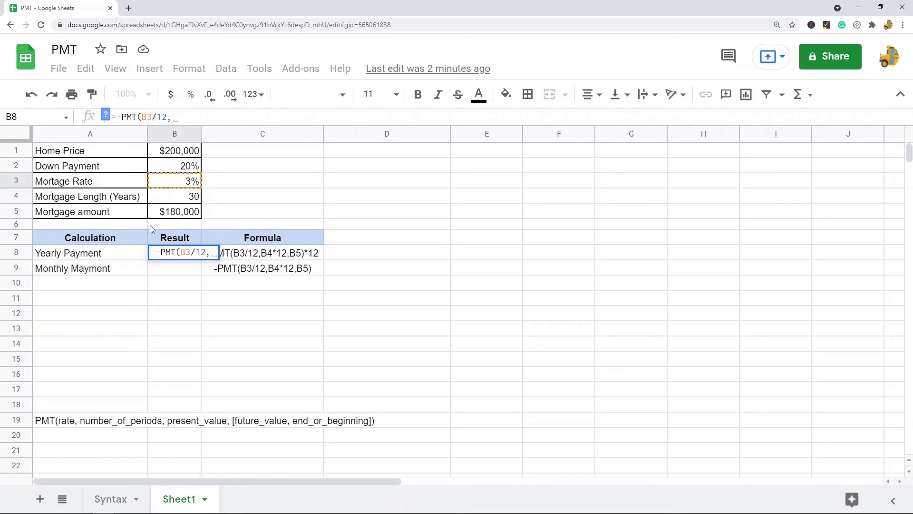
pyautogui.click(183, 199)
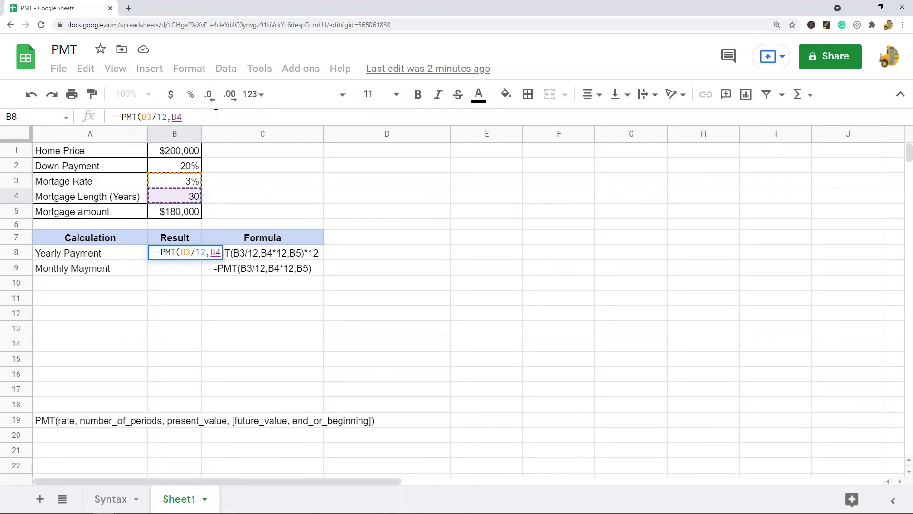
pyautogui.write('*12')
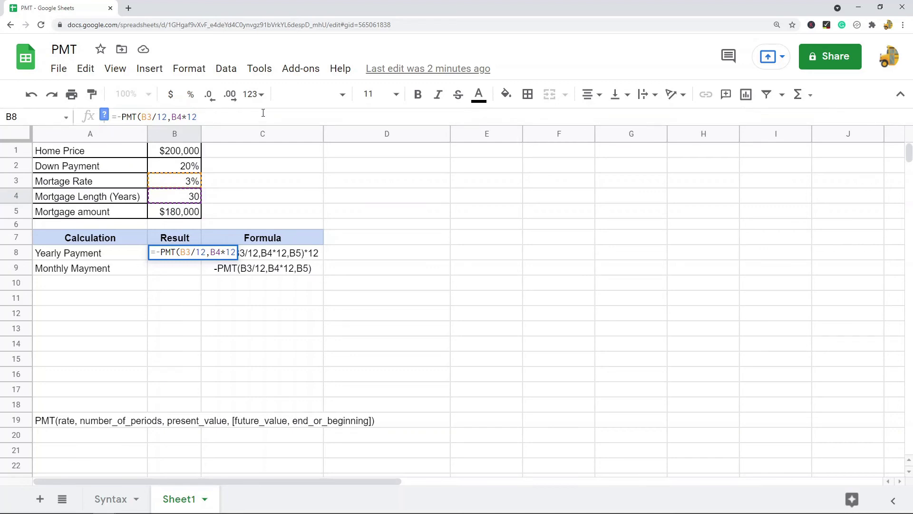
pyautogui.write(',')
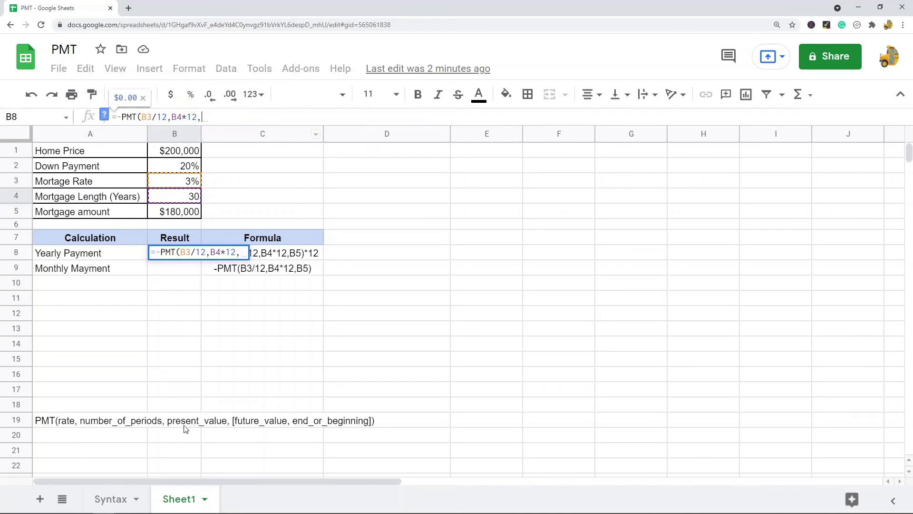
pyautogui.click(188, 215)
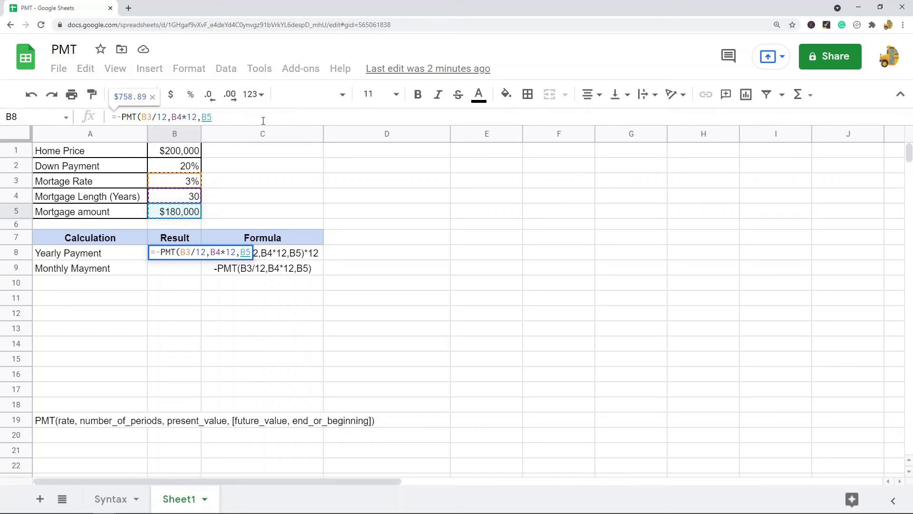
pyautogui.write(')')
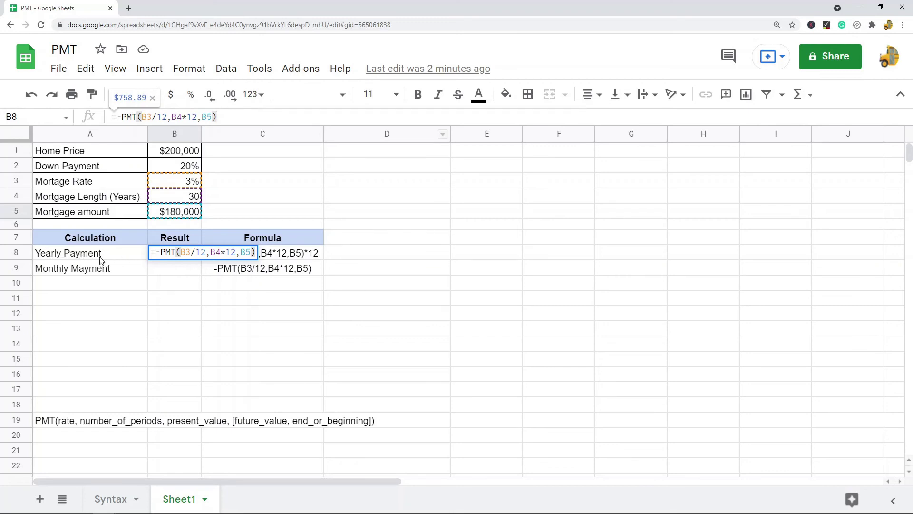
pyautogui.write('*12')
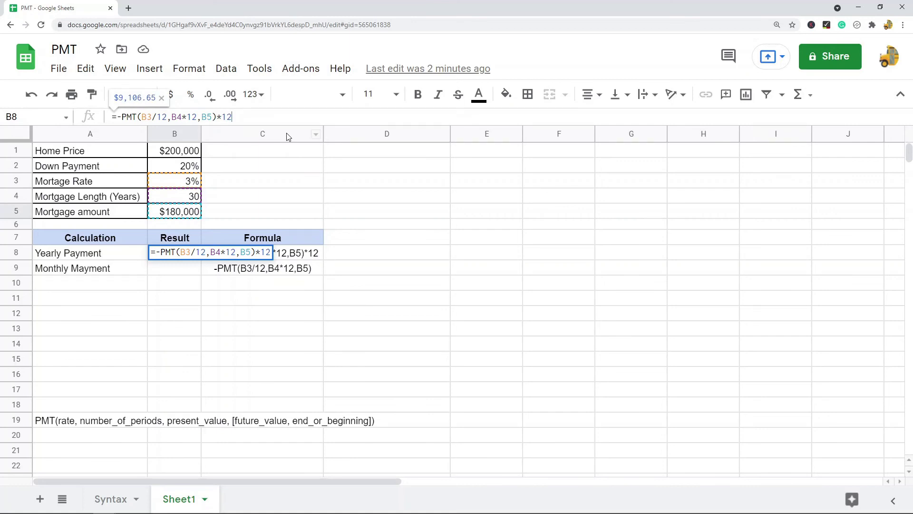
pyautogui.press('Return')
pyautogui.click(190, 256)
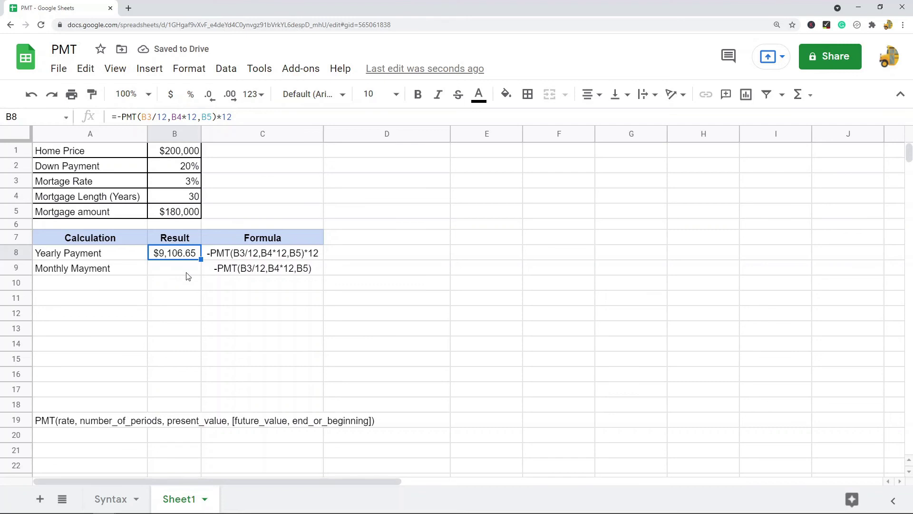
# - Copy B8's formula into B9 and remove the trailing *12 for the monthly payment
pyautogui.moveTo(232, 116); pyautogui.dragTo(116, 116)
pyautogui.hotkey('ctrl', 'c')
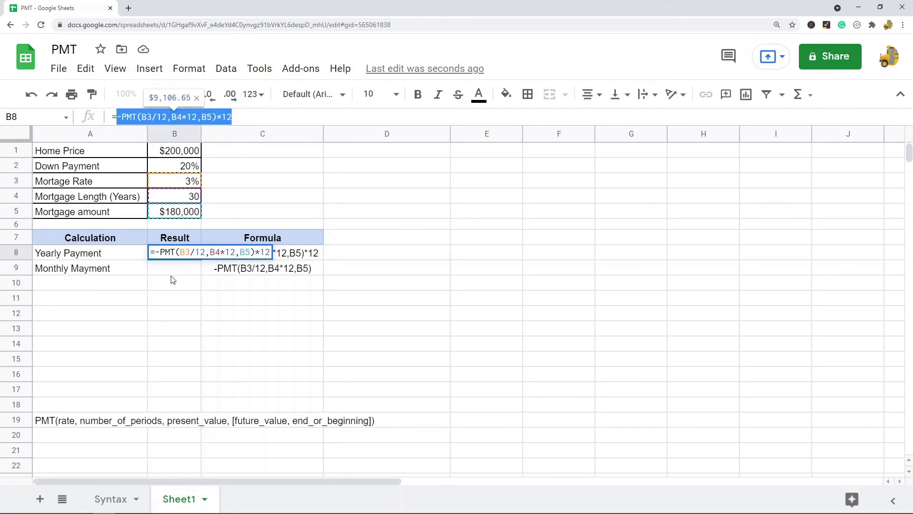
pyautogui.click(173, 275)
pyautogui.click(238, 117)
pyautogui.hotkey('ctrl', 'v')
pyautogui.moveTo(238, 116); pyautogui.dragTo(210, 117)
pyautogui.press('BackSpace')
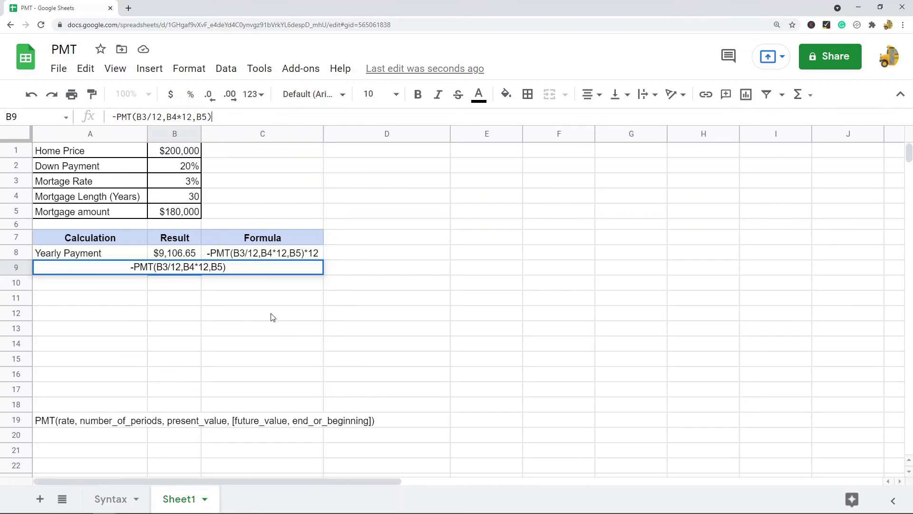
pyautogui.press('Return')
# - Recheck B9's formula =-PMT(B3/12,B4*12,B5) showing $758.89
pyautogui.click(186, 271)
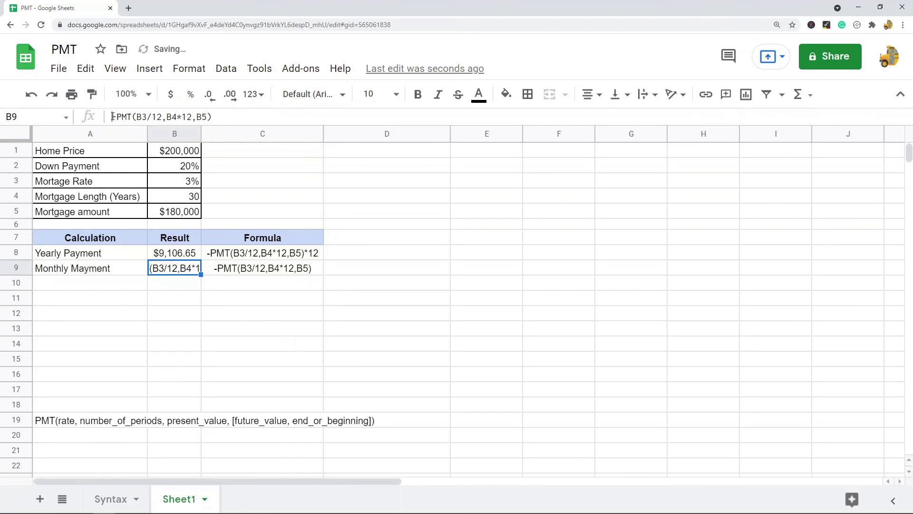
pyautogui.click(116, 118)
pyautogui.press('Return')
pyautogui.click(253, 314)
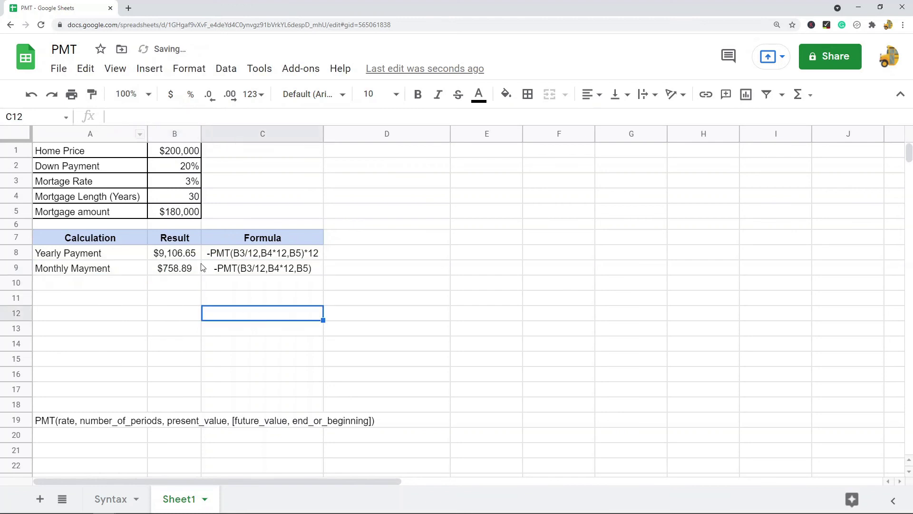
pyautogui.press('Up')
pyautogui.press('Up')
pyautogui.press('Up')
pyautogui.press('Left')
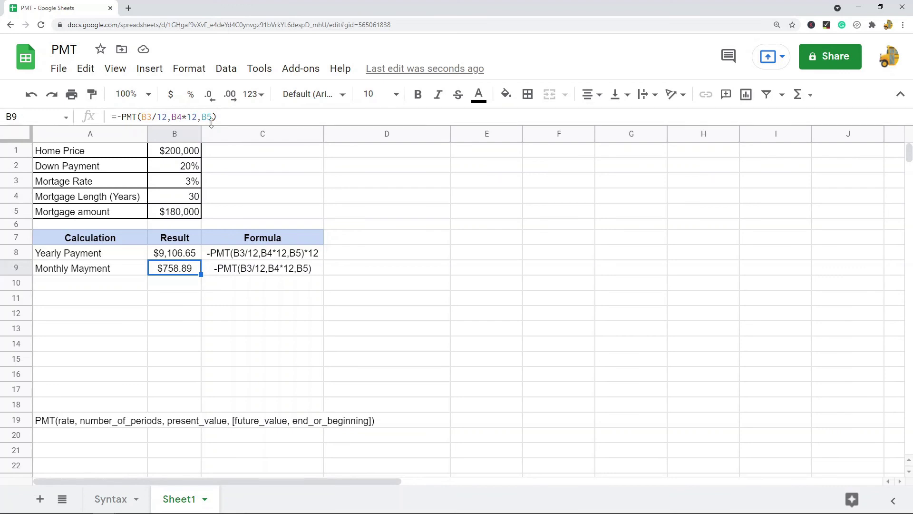
pyautogui.click(186, 184)
pyautogui.click(182, 269)
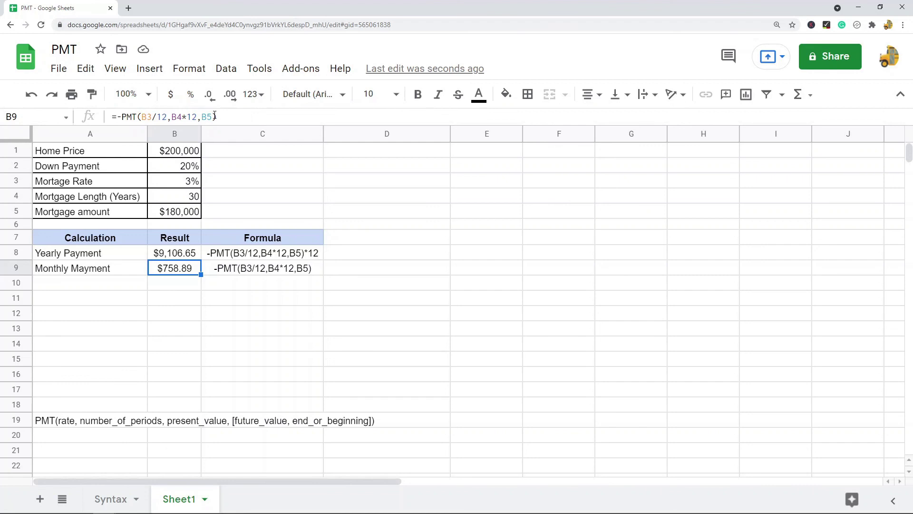
pyautogui.click(181, 284)
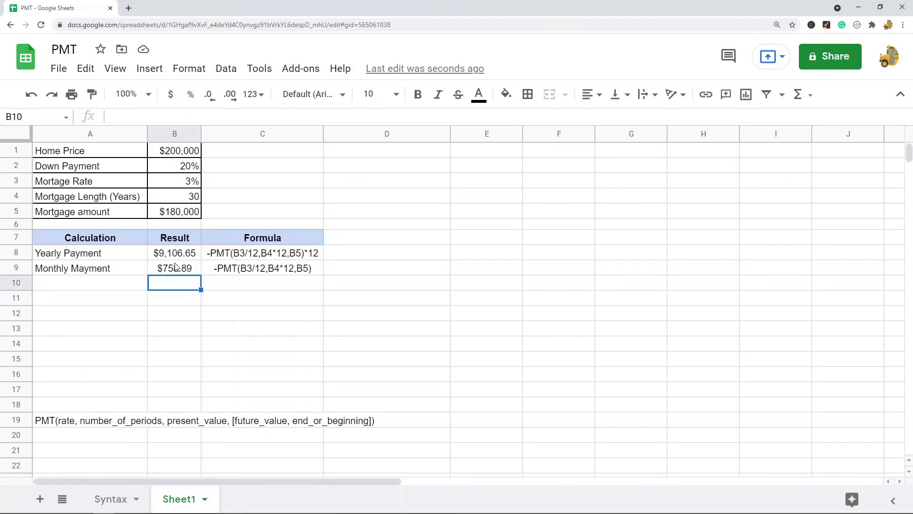
pyautogui.click(177, 269)
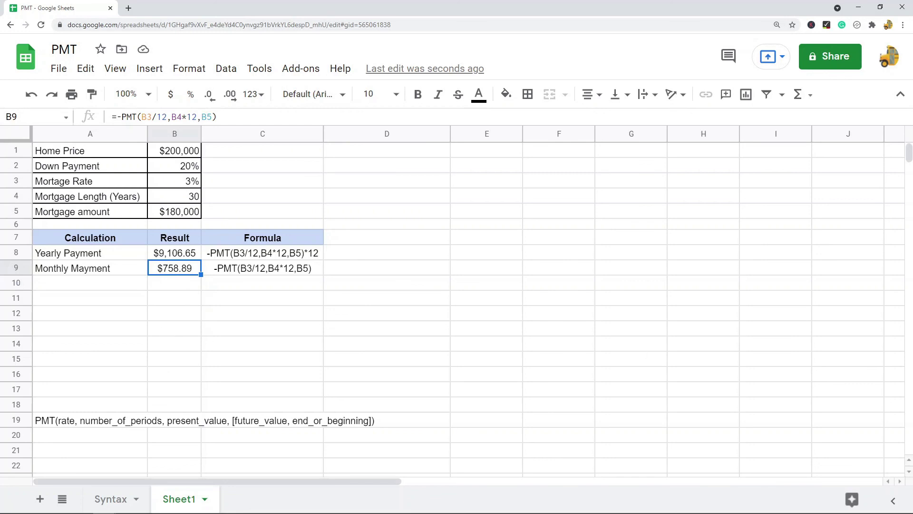